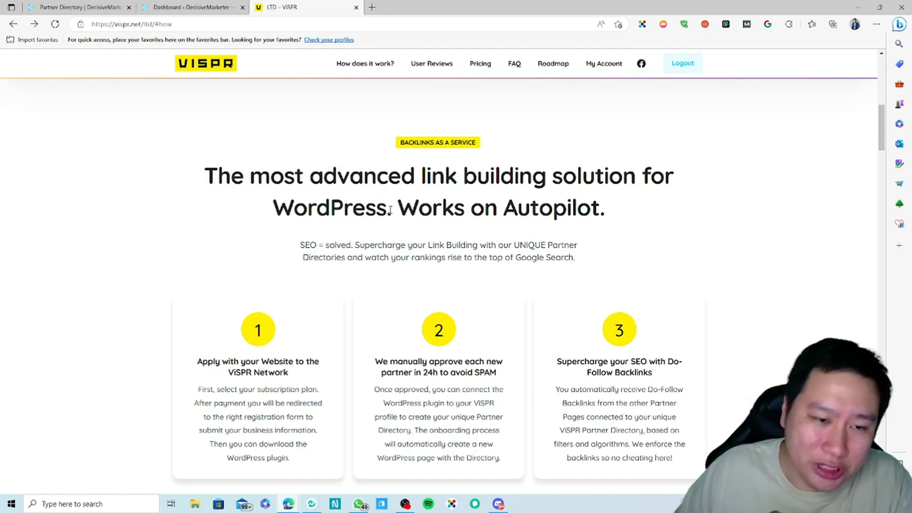
- Glance at the live Partner Directory tab, then bring up the DecisiveMarketer WordPress dashboard
scroll(391, 210, down, 1)
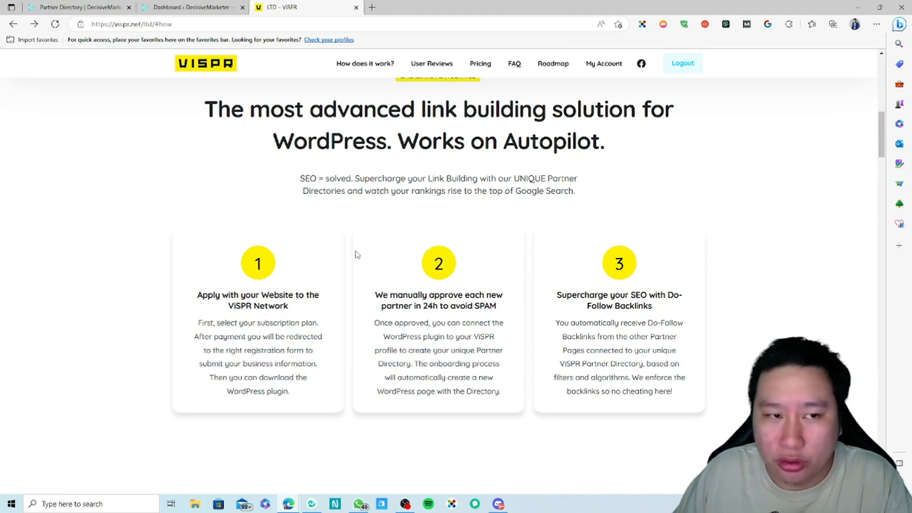
click(79, 7)
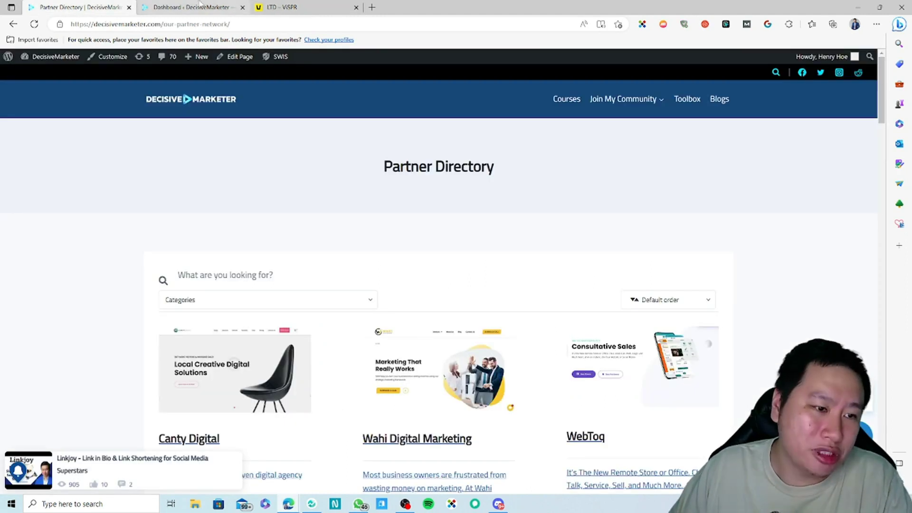
click(183, 6)
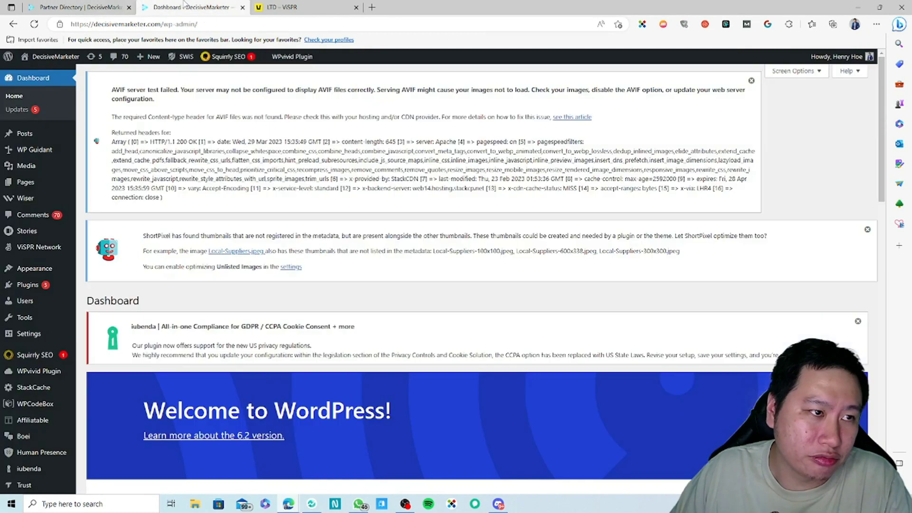
scroll(261, 178, down, 5)
scroll(142, 308, up, 5)
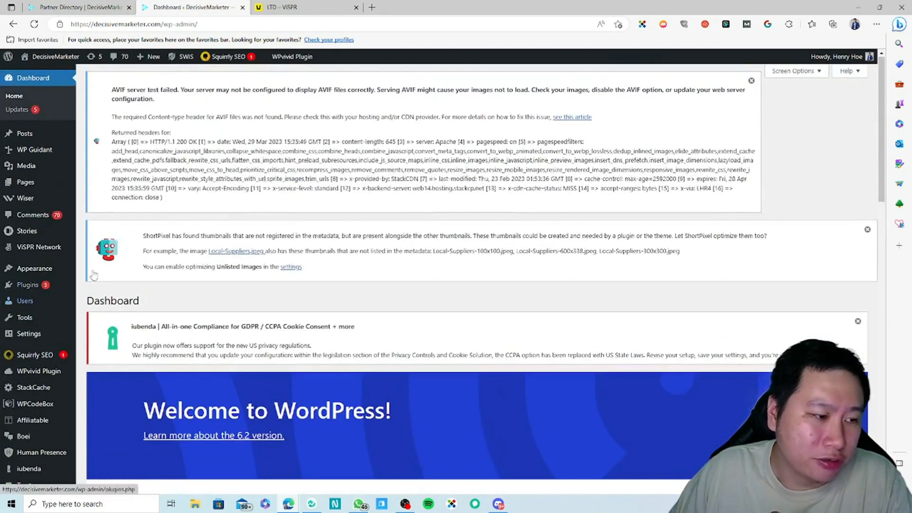
- Review the ViSPR business profile under My Account
click(295, 7)
mouse_move(604, 63)
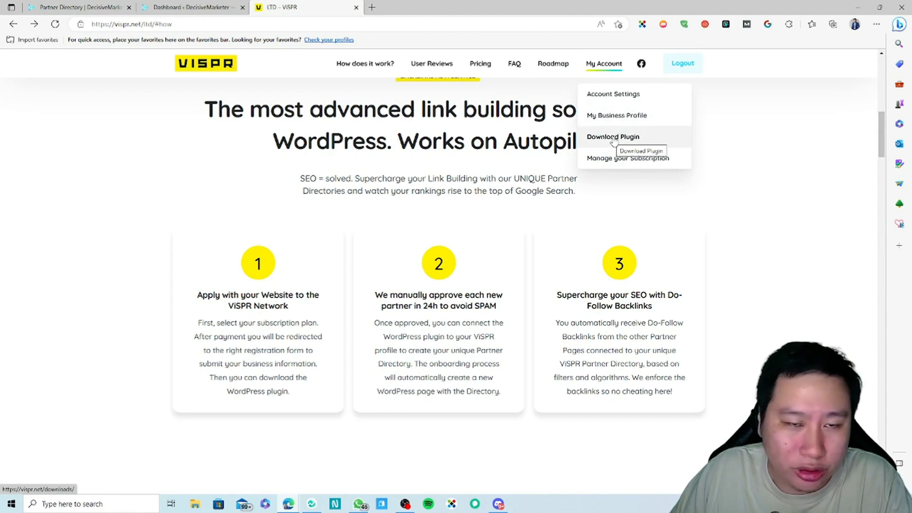
click(623, 113)
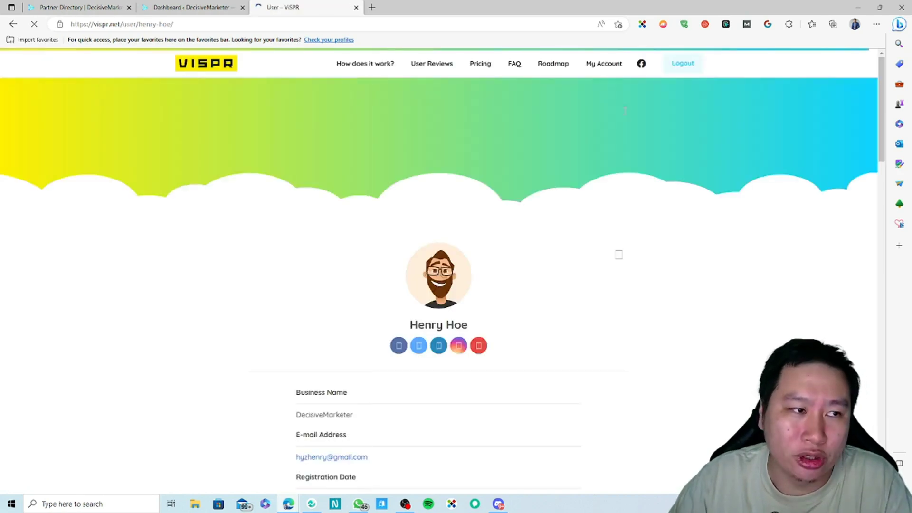
scroll(537, 240, down, 5)
scroll(621, 444, down, 10)
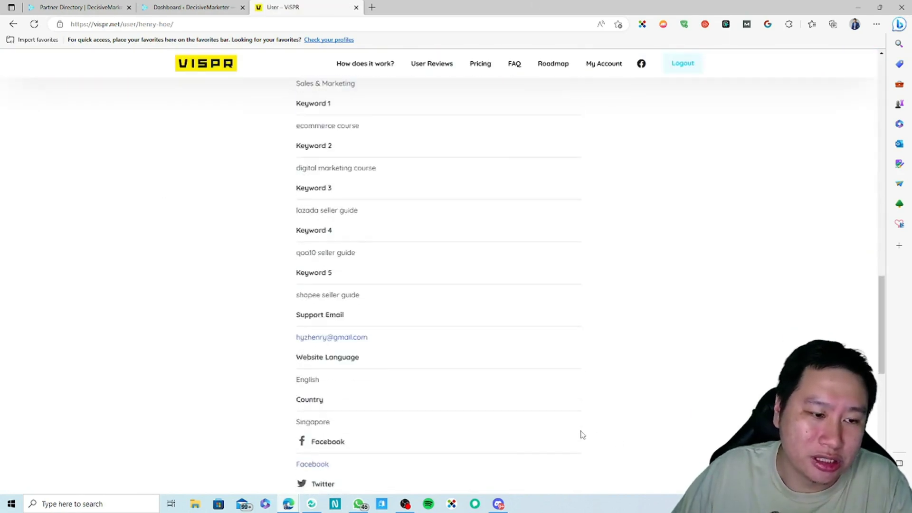
scroll(580, 431, down, 5)
scroll(505, 389, up, 10)
scroll(481, 367, up, 10)
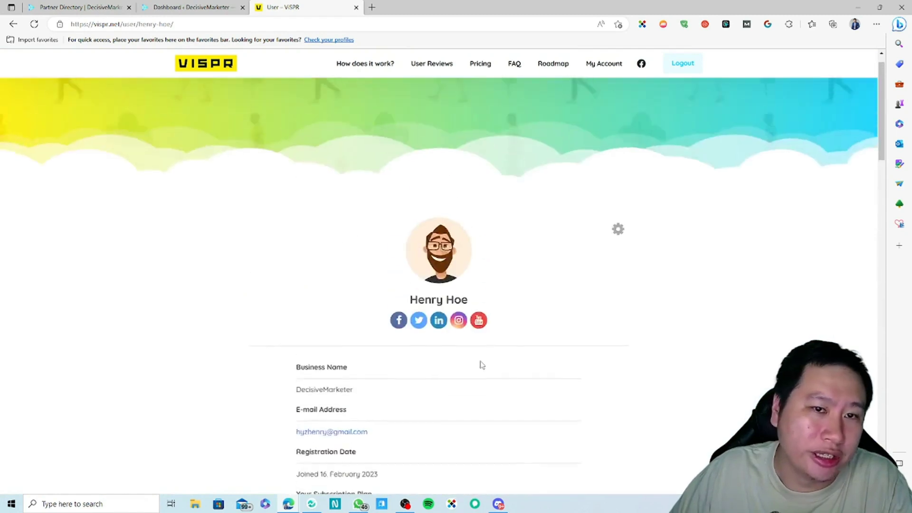
mouse_move(604, 63)
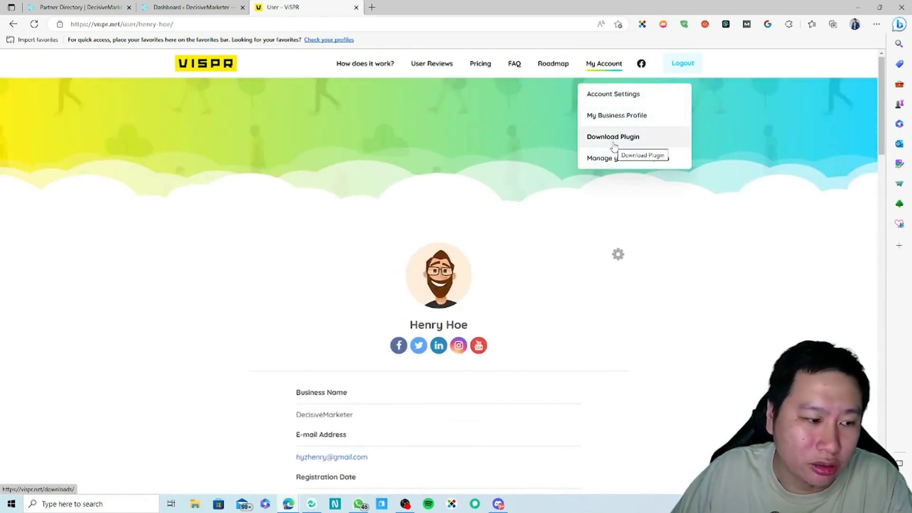
- Check the ViSPR V2 (Beta) 2.1.5 download page, then return to the WordPress dashboard
click(613, 146)
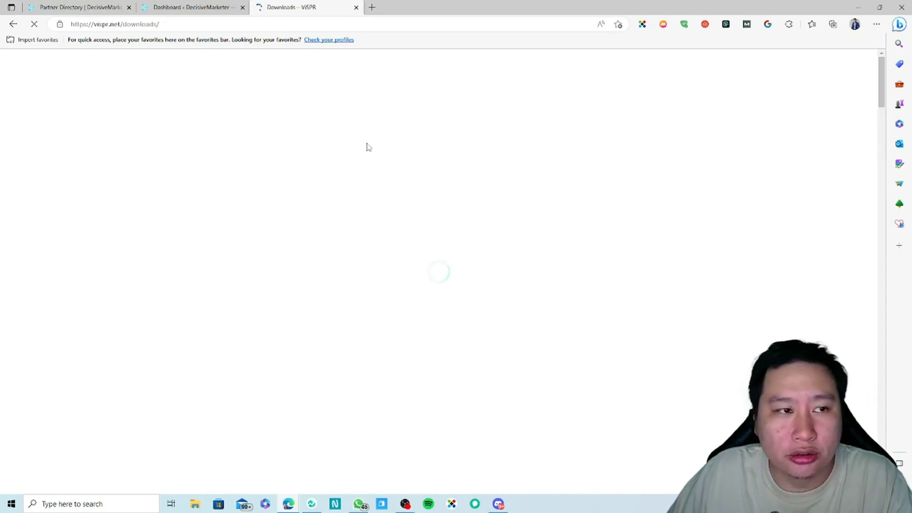
scroll(239, 302, down, 1)
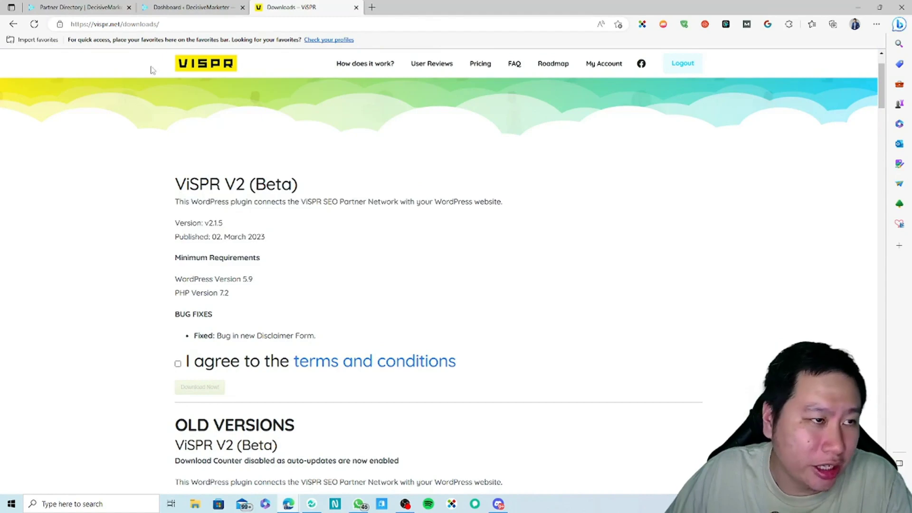
click(180, 8)
- Open Settings > ViSPR in WordPress, with a brief look at the Partner Directory
scroll(22, 308, down, 1)
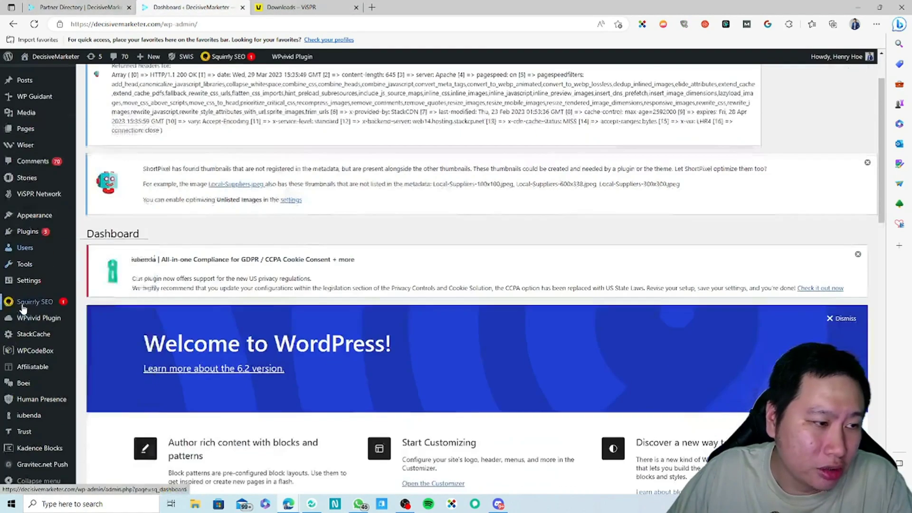
scroll(23, 309, down, 1)
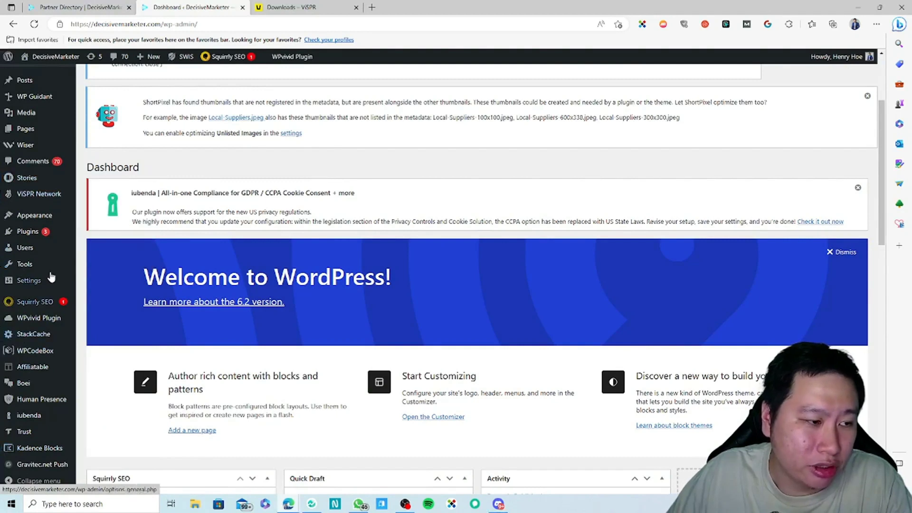
mouse_move(28, 280)
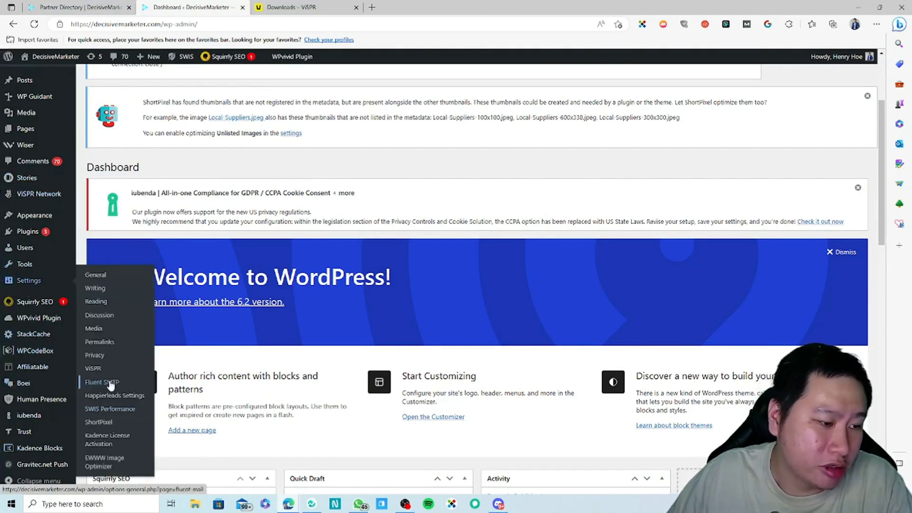
click(113, 370)
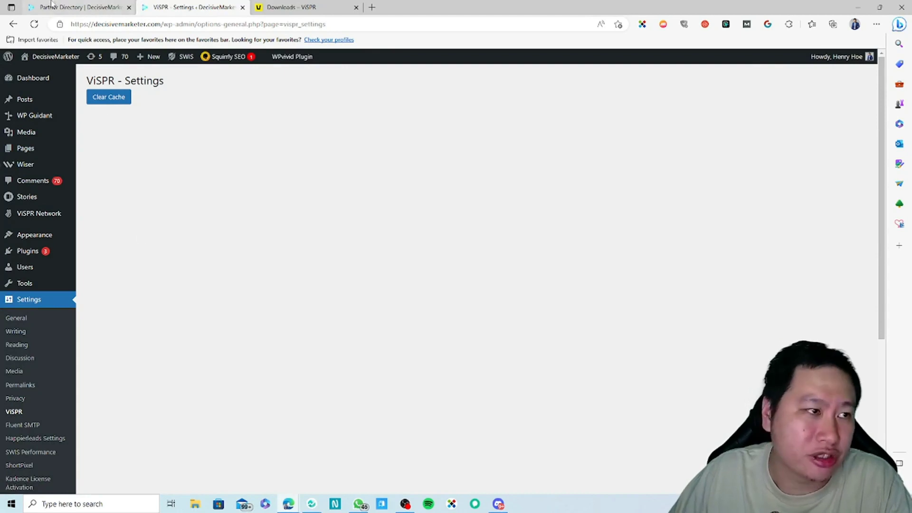
click(66, 6)
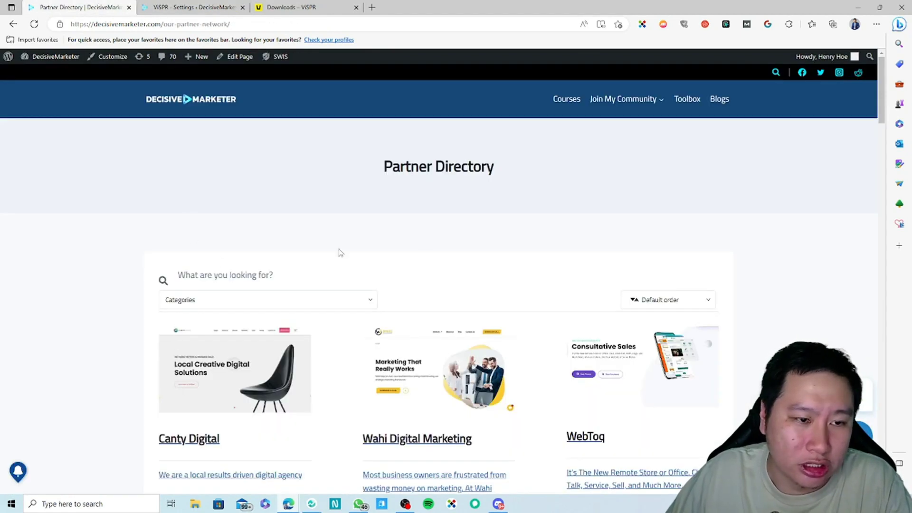
click(171, 5)
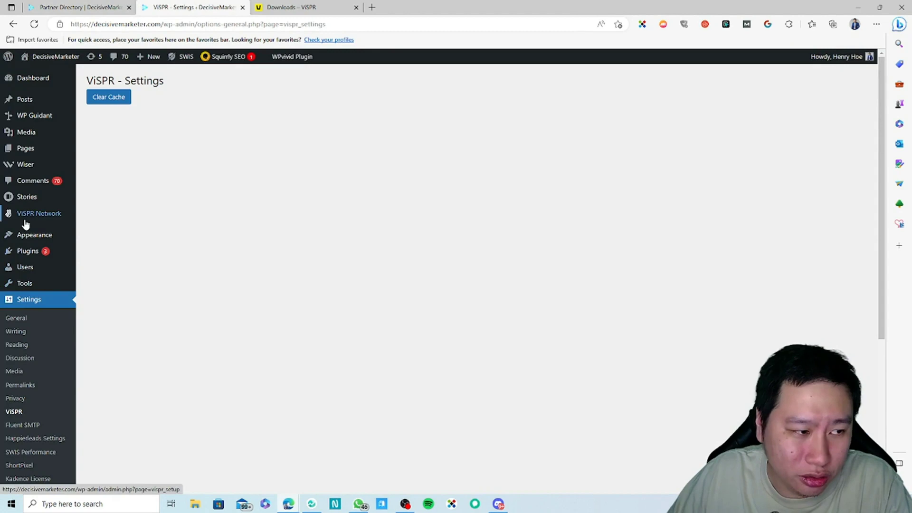
- Review the ViSPR Network Setup filters (Pro Plan, SPAMscore limit 10), then revisit the downloads tab
mouse_move(39, 213)
click(88, 221)
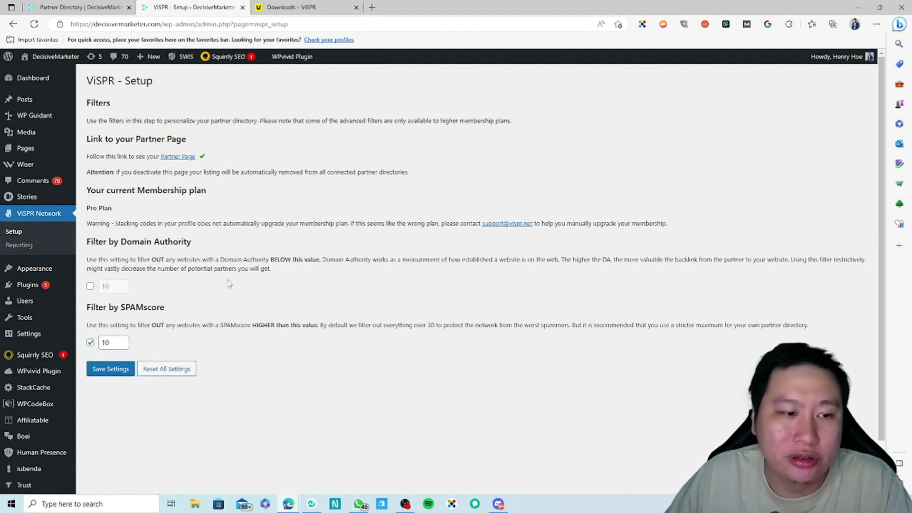
click(179, 242)
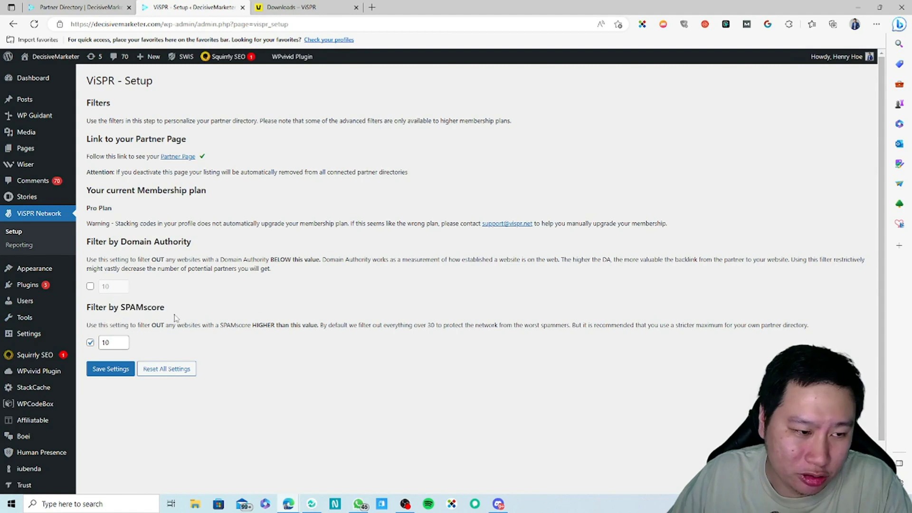
click(299, 7)
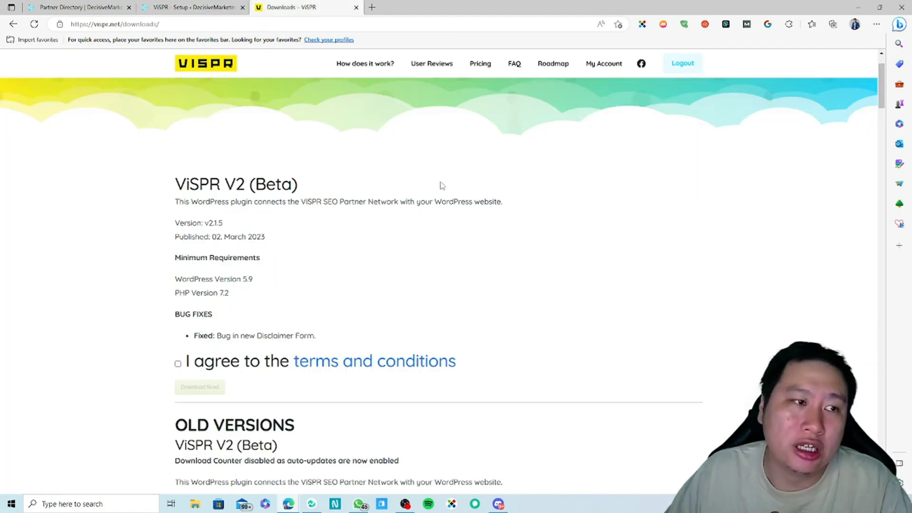
- Return to the ViSPR – Setup admin tab using Ctrl+Shift+Tab
key(ctrl+shift+Tab)
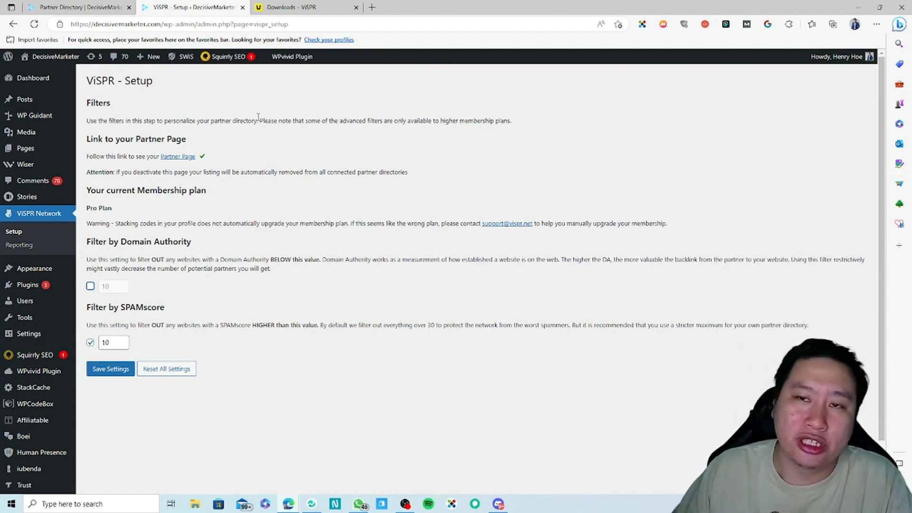
- Scroll through the partner listings on the live Partner Directory page
click(76, 7)
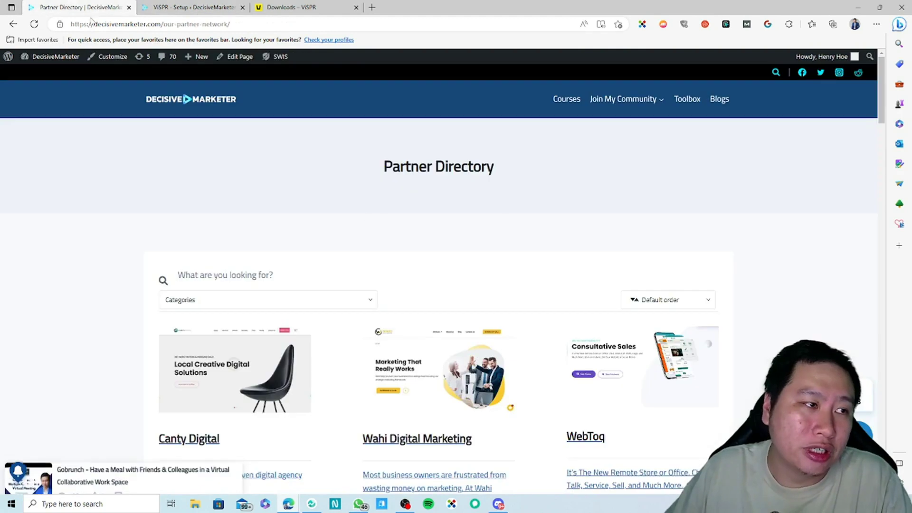
scroll(328, 278, down, 5)
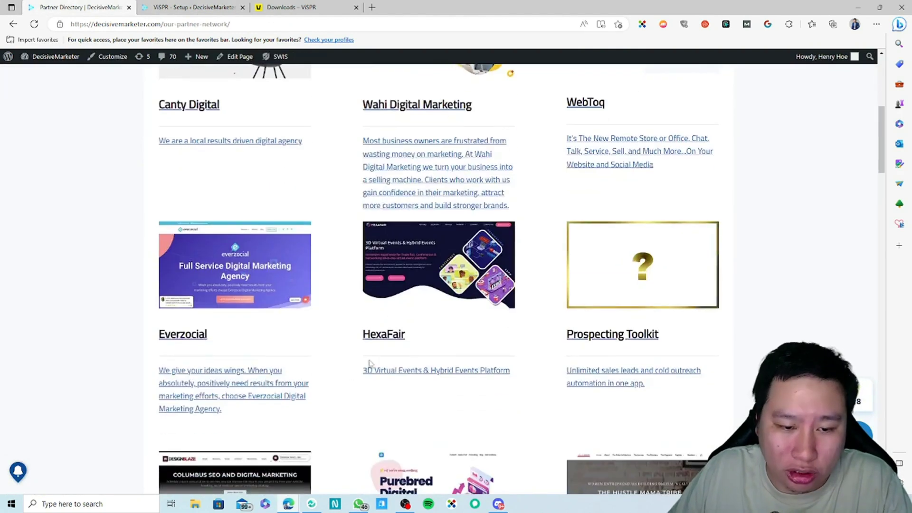
scroll(726, 298, up, 5)
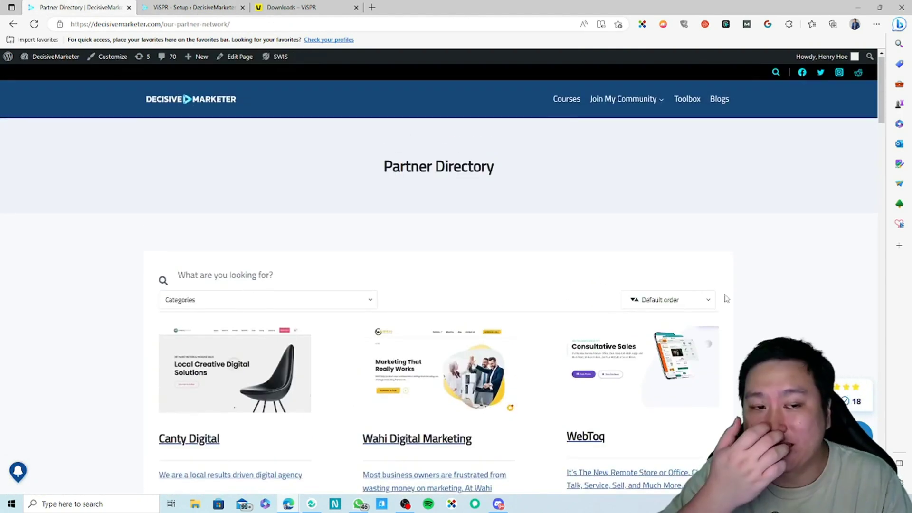
scroll(588, 286, down, 5)
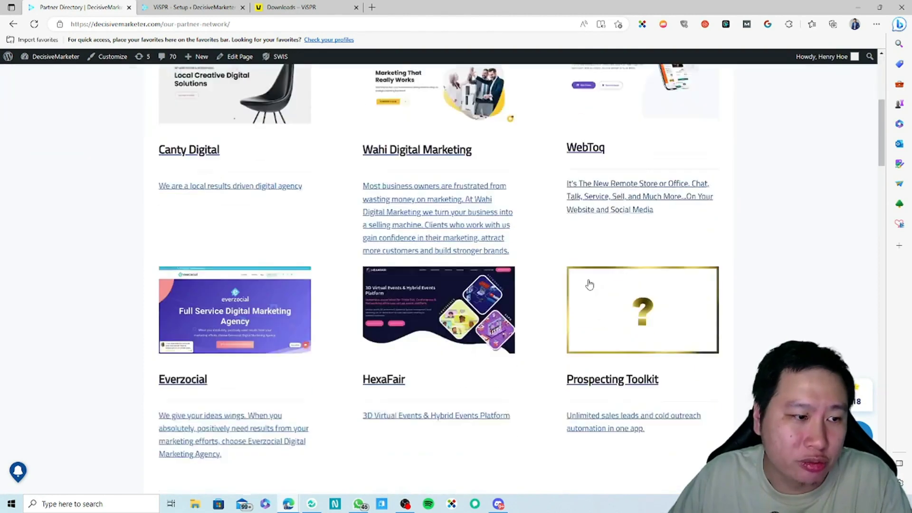
scroll(588, 285, down, 2)
scroll(588, 285, down, 5)
scroll(779, 329, up, 3)
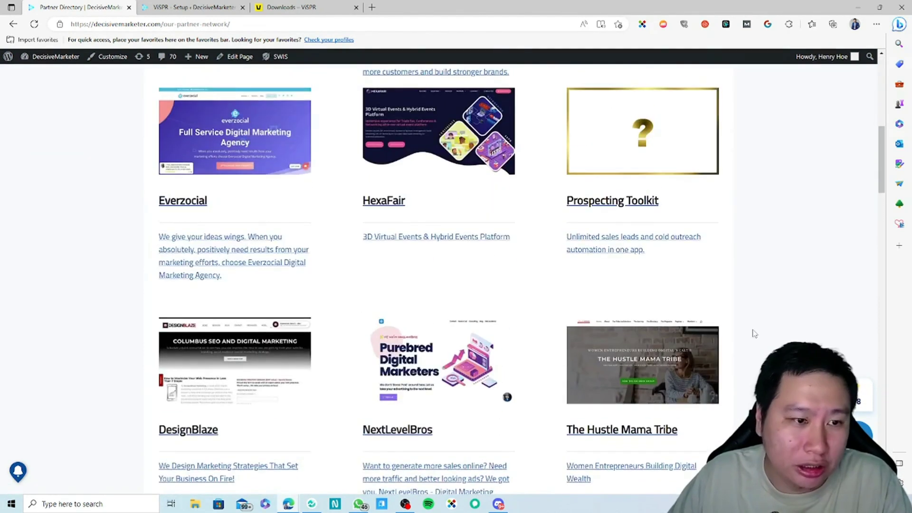
scroll(755, 332, up, 2)
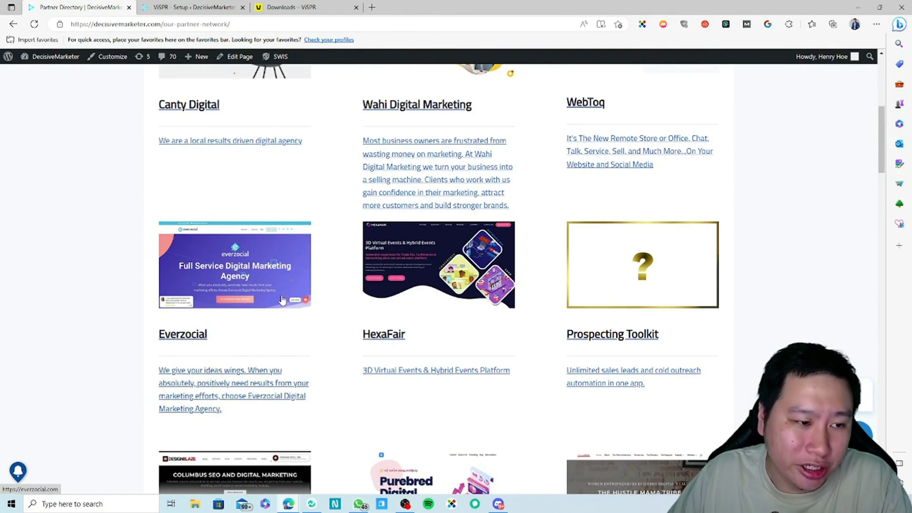
scroll(283, 299, down, 5)
scroll(472, 308, down, 7)
scroll(512, 295, down, 7)
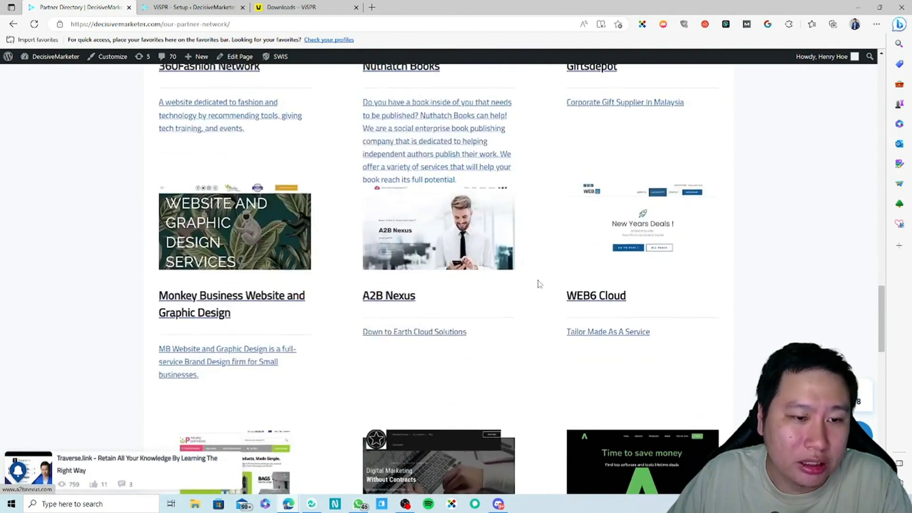
scroll(525, 299, down, 7)
scroll(528, 299, down, 7)
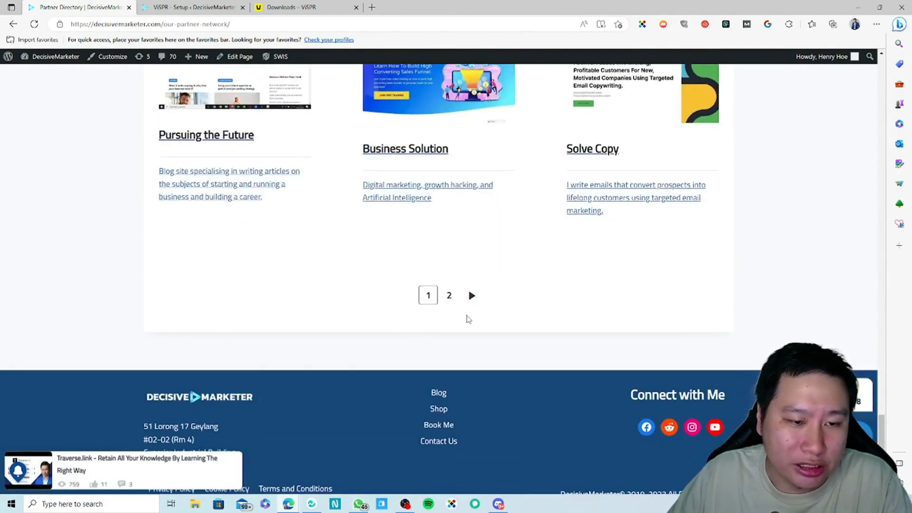
scroll(522, 298, up, 5)
scroll(528, 295, up, 10)
scroll(528, 295, up, 5)
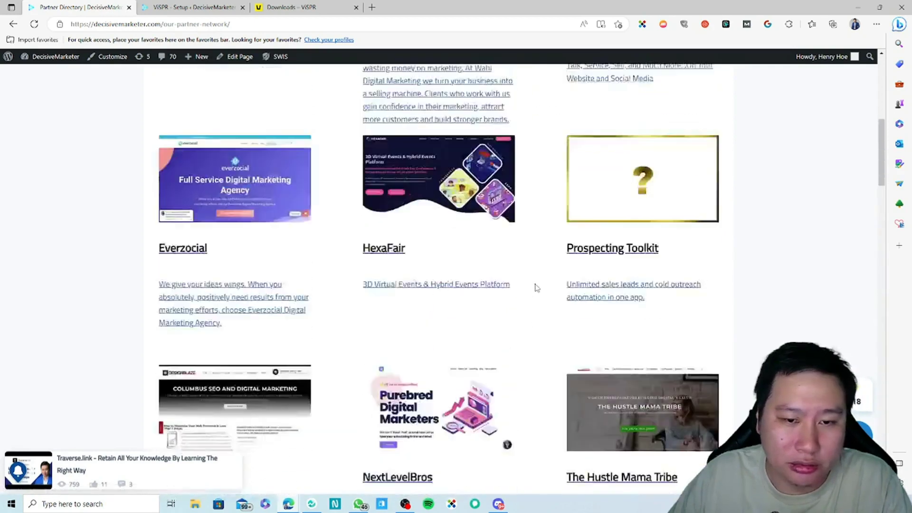
scroll(556, 280, up, 10)
- Open and close the partner Categories dropdown, then look over the rest of the page
click(201, 304)
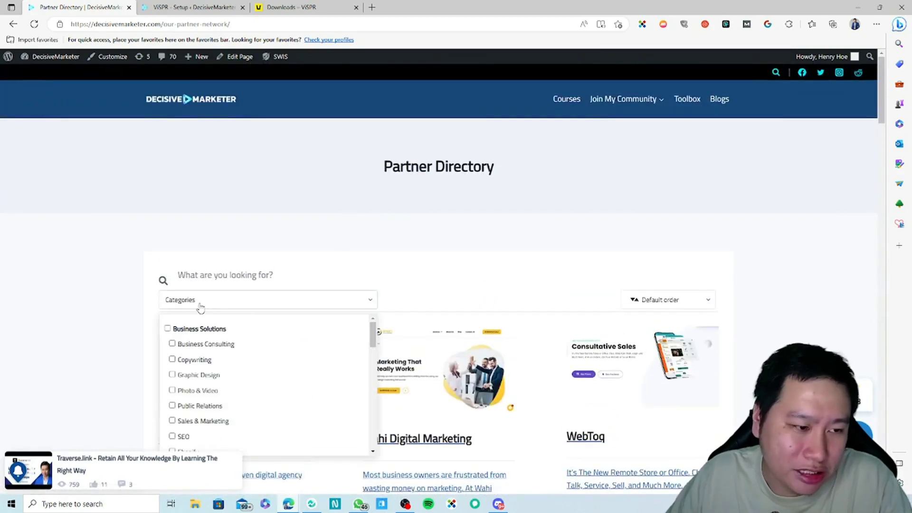
click(504, 262)
scroll(451, 285, down, 5)
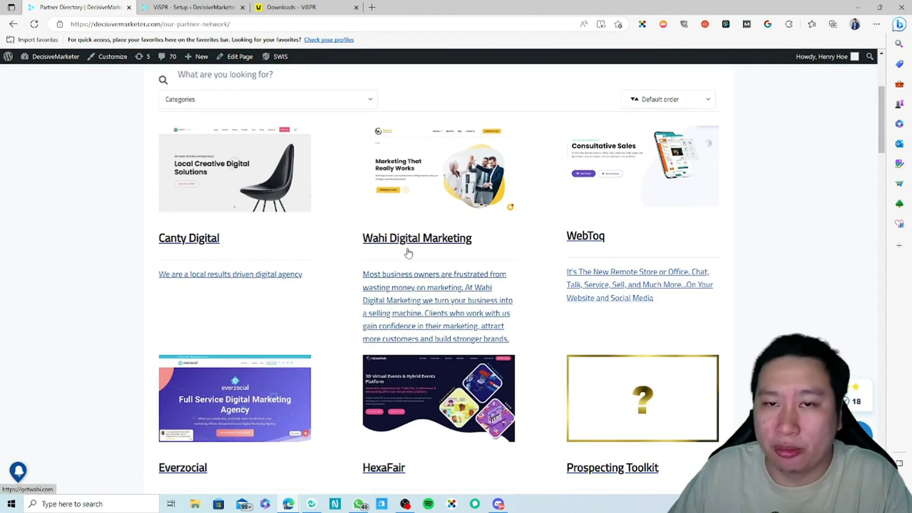
scroll(271, 142, up, 4)
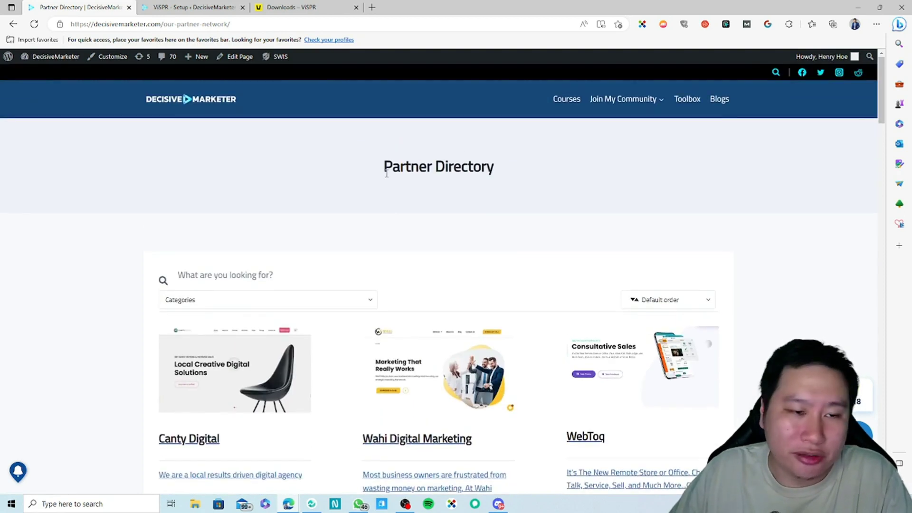